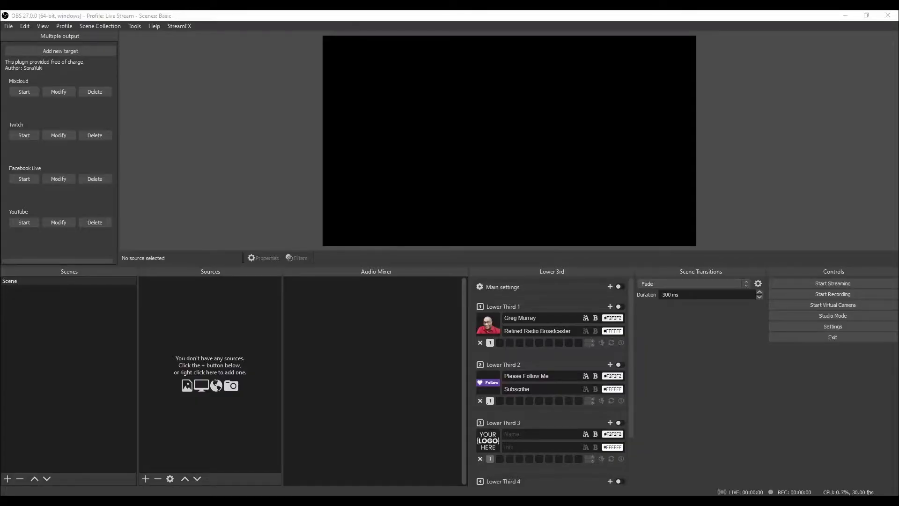
- Create a new OBS profile named Roku
{"action": "left_click", "coordinate": [64, 26]}
{"action": "left_click", "coordinate": [66, 38]}
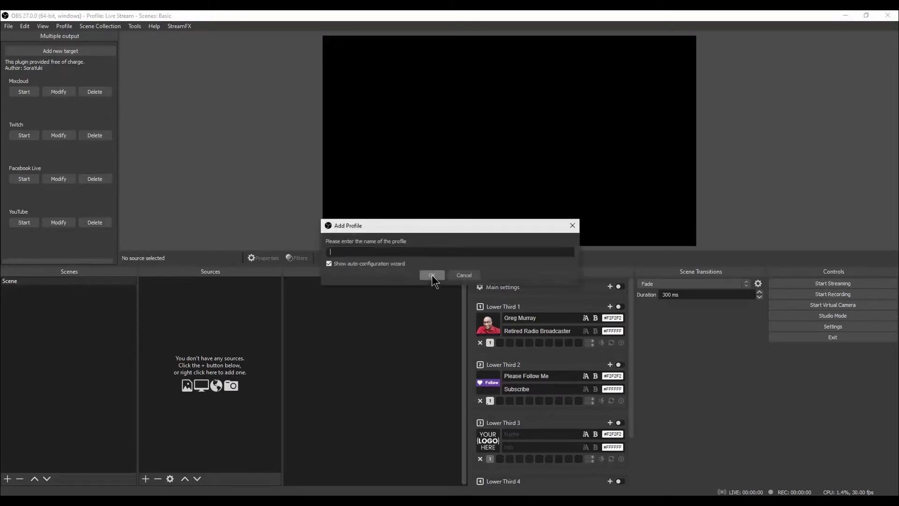
{"action": "type", "text": "Roku"}
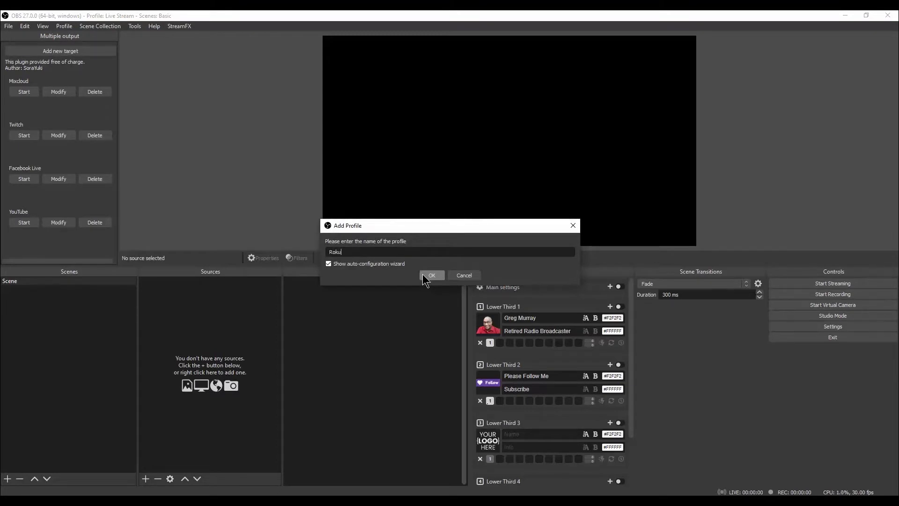
{"action": "key", "text": "Escape"}
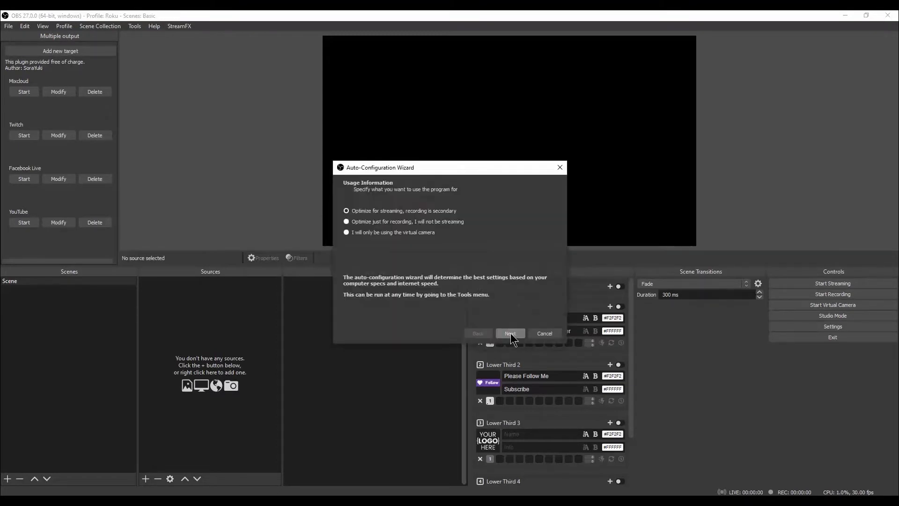
- Auto-configure for recording only and apply NVENC at 1920x1080, 60 FPS
{"action": "left_click", "coordinate": [346, 222]}
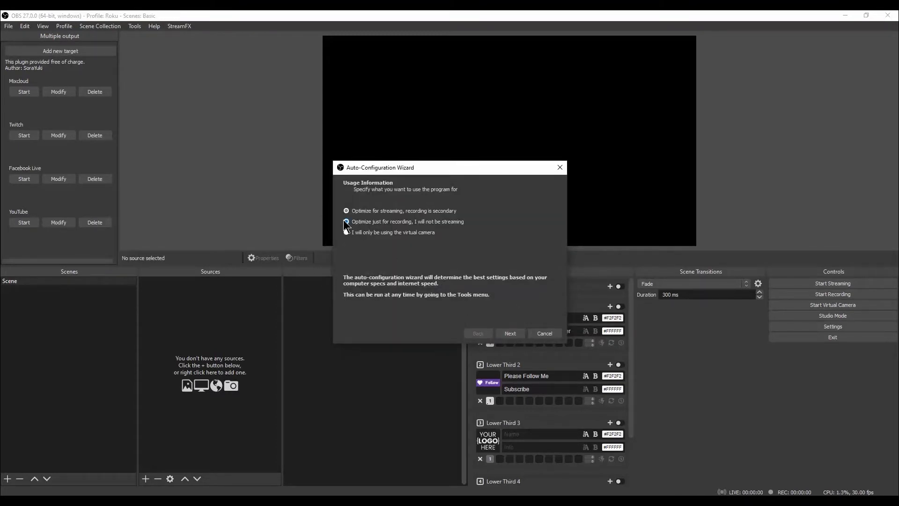
{"action": "left_click", "coordinate": [512, 334]}
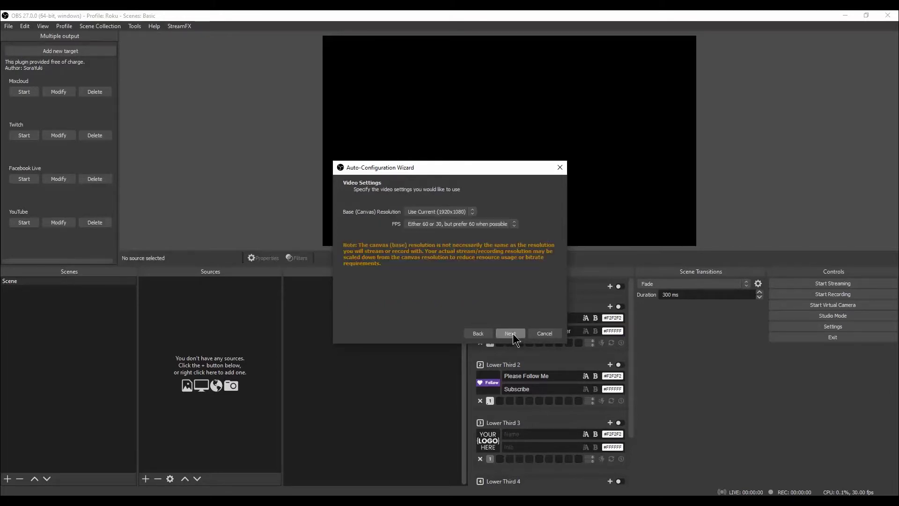
{"action": "left_click", "coordinate": [513, 335]}
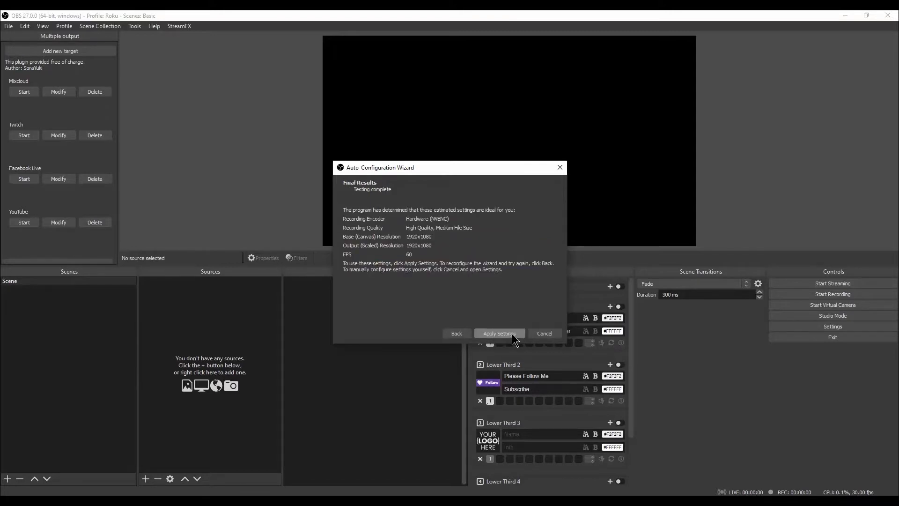
{"action": "left_click", "coordinate": [504, 335]}
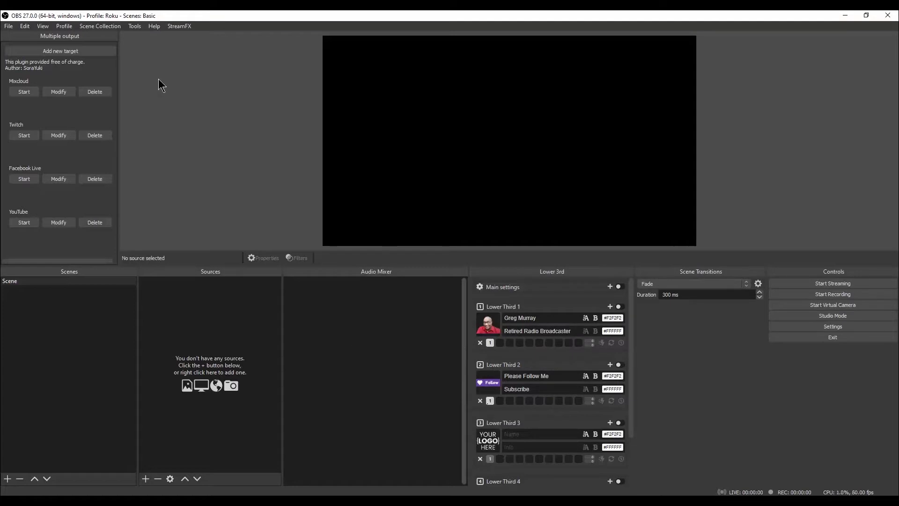
- Create a new scene collection named Roku
{"action": "left_click", "coordinate": [94, 27]}
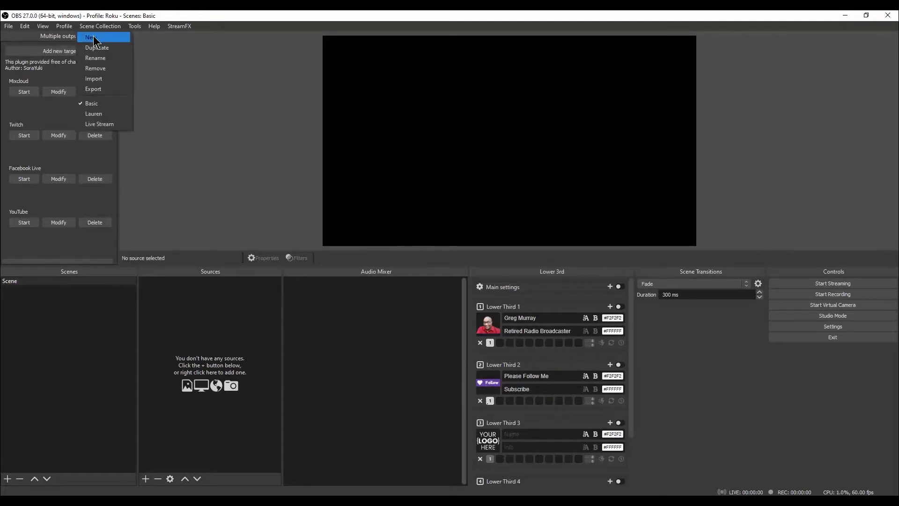
{"action": "left_click", "coordinate": [93, 37]}
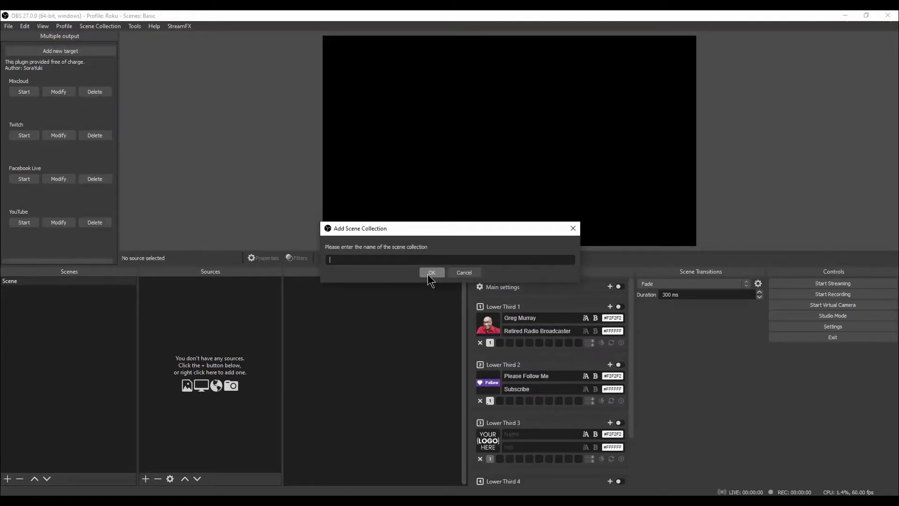
{"action": "left_click", "coordinate": [429, 275]}
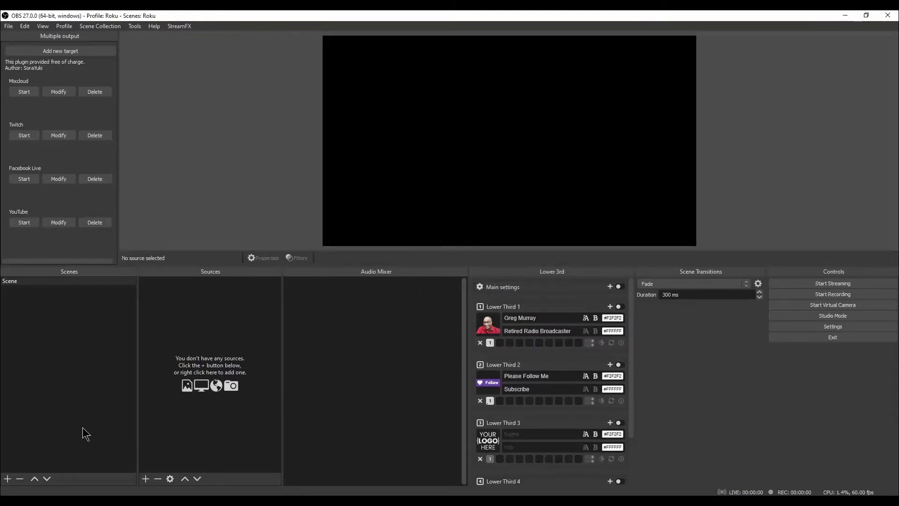
- Rename the default Scene to Roku
{"action": "right_click", "coordinate": [18, 281]}
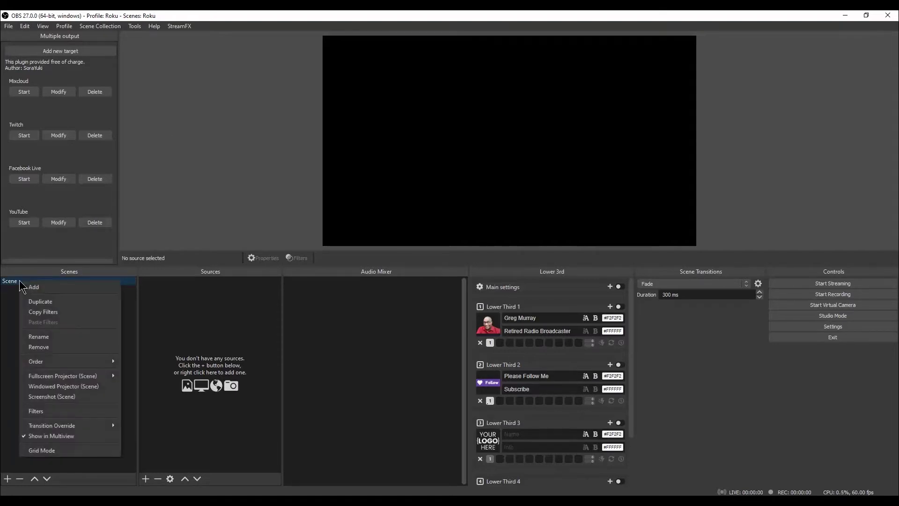
{"action": "left_click", "coordinate": [43, 336]}
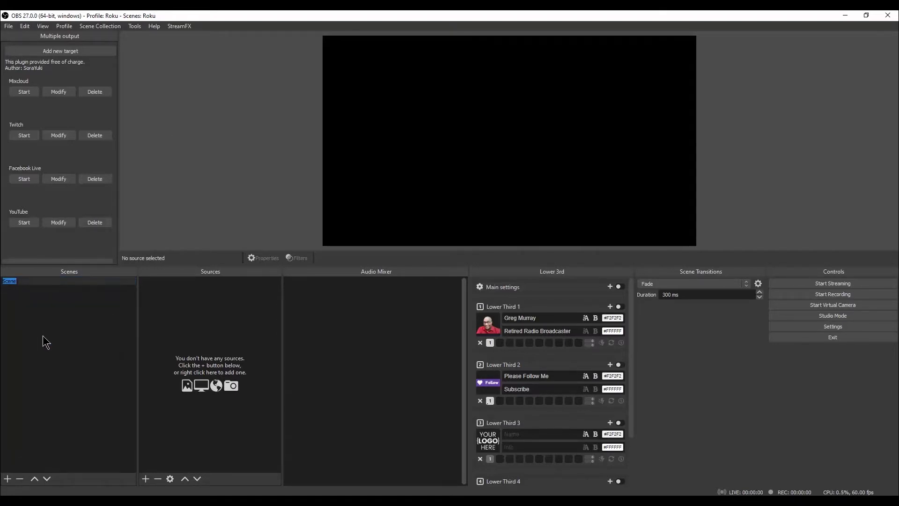
{"action": "type", "text": "Roku"}
{"action": "key", "text": "Return"}
- Add a Video Capture Device source using USB Video, then lock it
{"action": "left_click", "coordinate": [145, 478]}
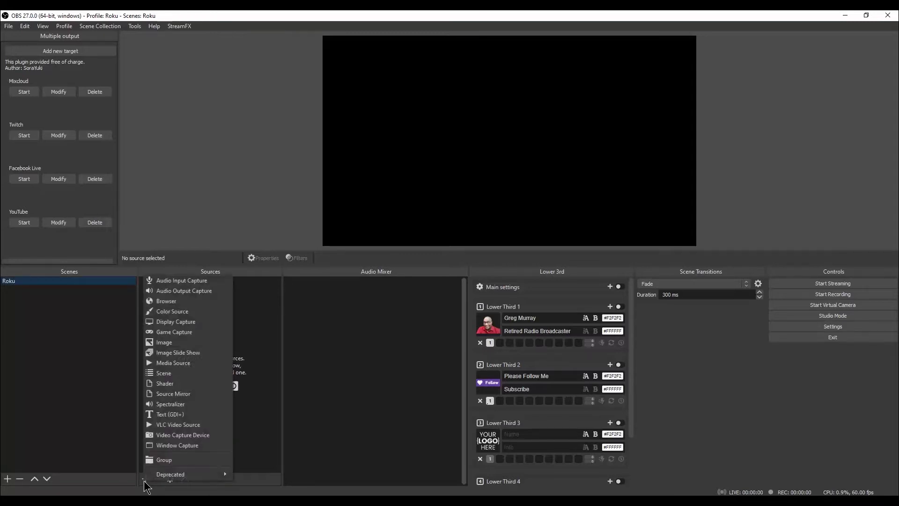
{"action": "left_click", "coordinate": [177, 436]}
{"action": "left_click", "coordinate": [477, 322]}
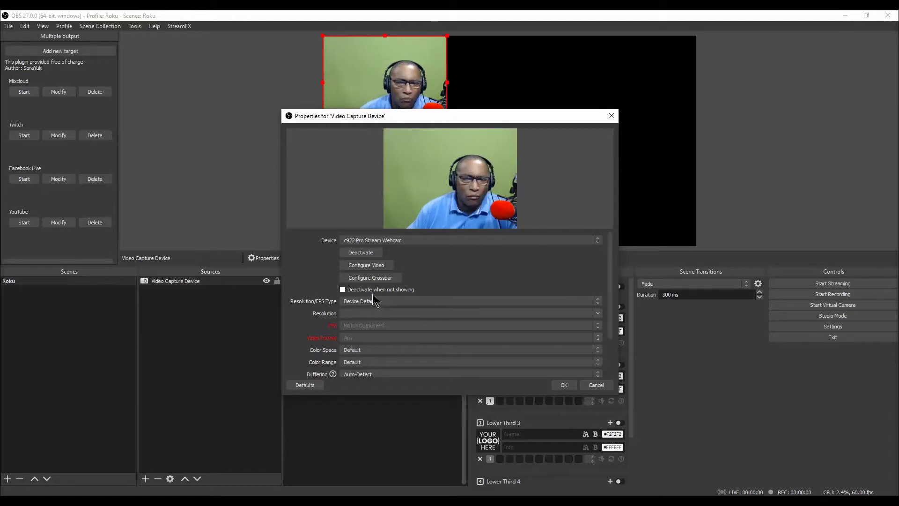
{"action": "left_click", "coordinate": [369, 241]}
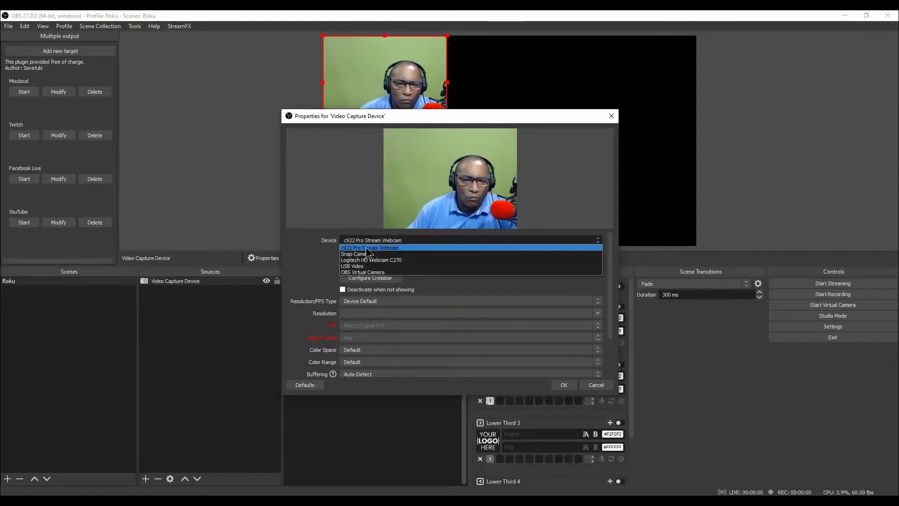
{"action": "left_click", "coordinate": [364, 268]}
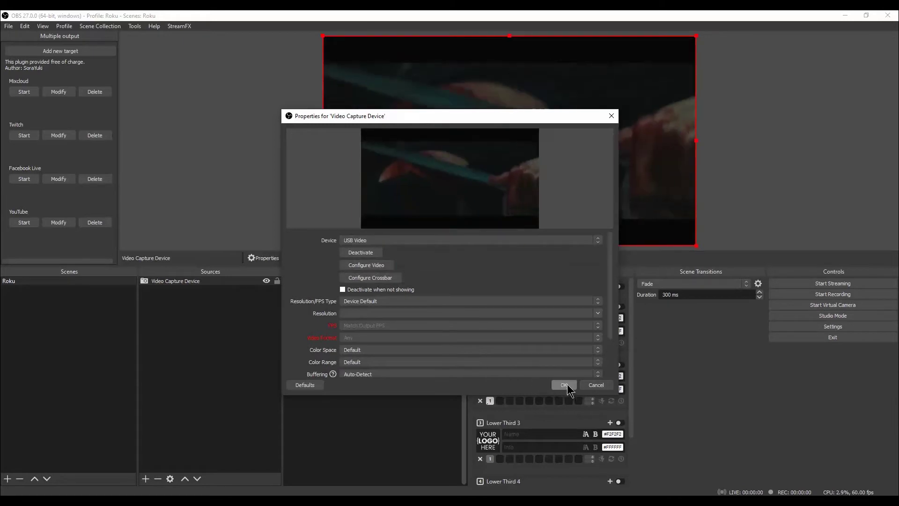
{"action": "left_click", "coordinate": [564, 385]}
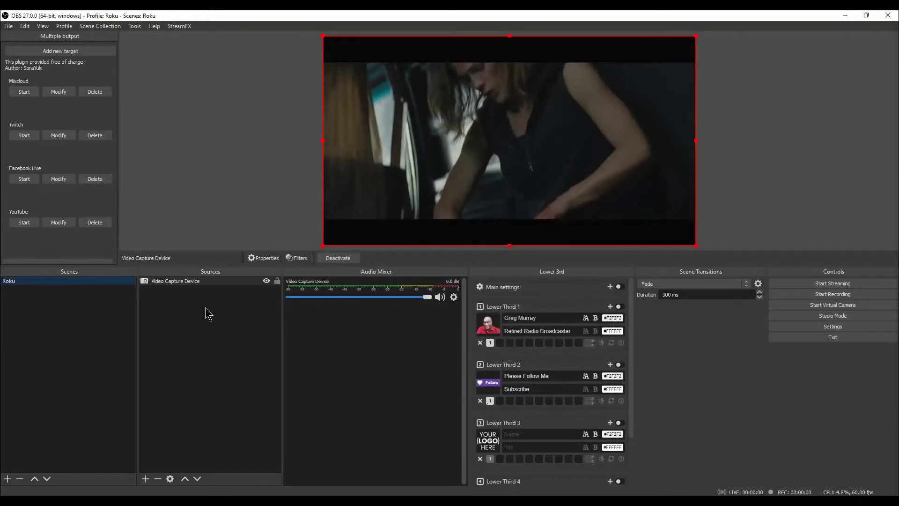
{"action": "left_click", "coordinate": [277, 281]}
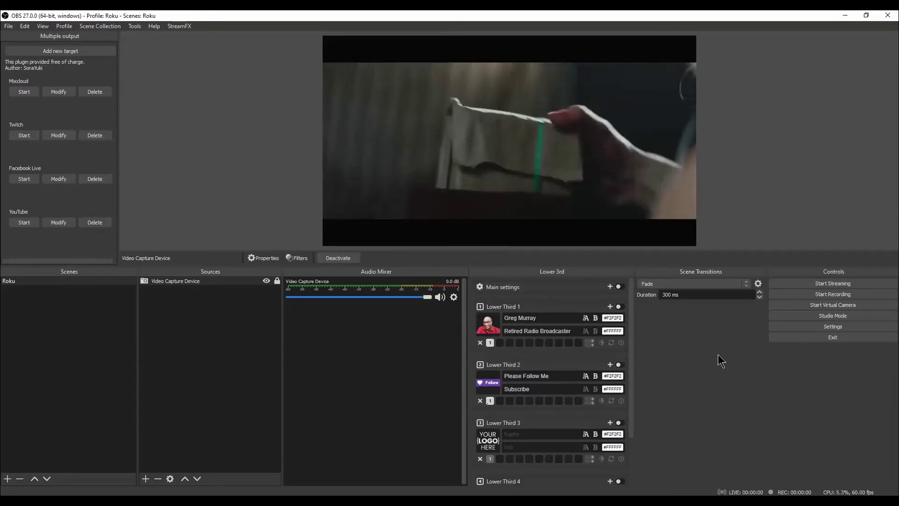
- In Audio settings, set Mic/Auxiliary Audio to Digital Audio Interface (2- USB Digital Audio)
{"action": "left_click", "coordinate": [834, 327]}
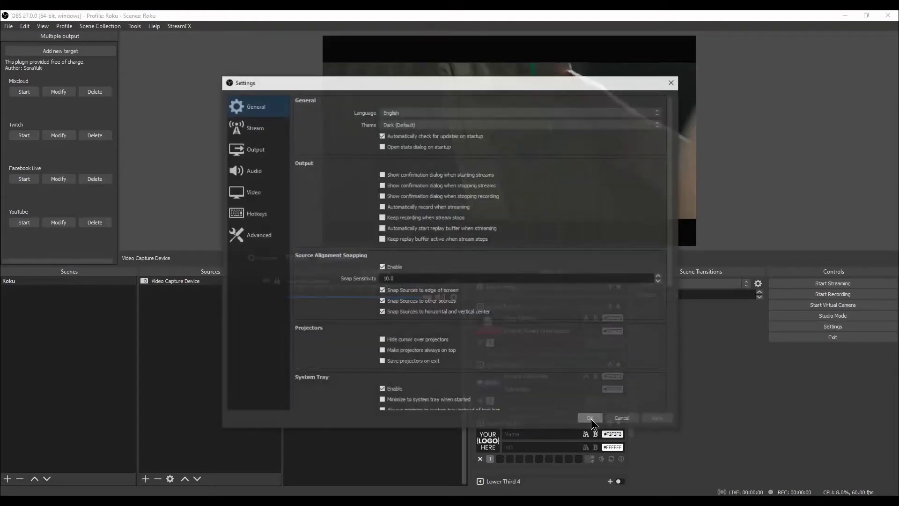
{"action": "left_click", "coordinate": [258, 174]}
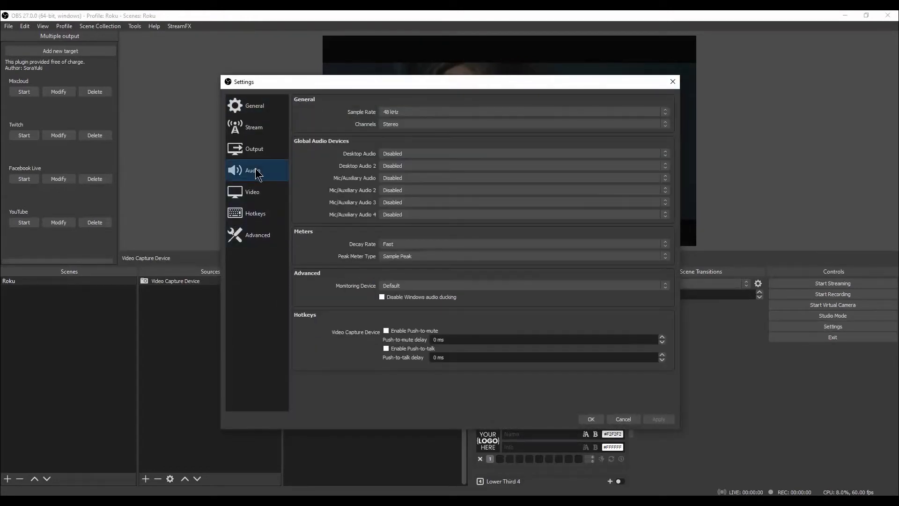
{"action": "left_click", "coordinate": [393, 181]}
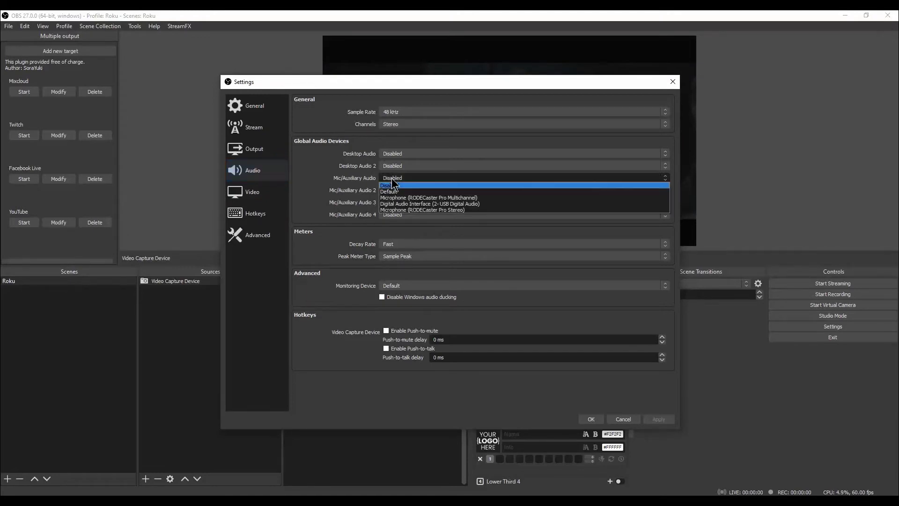
{"action": "left_click", "coordinate": [387, 204]}
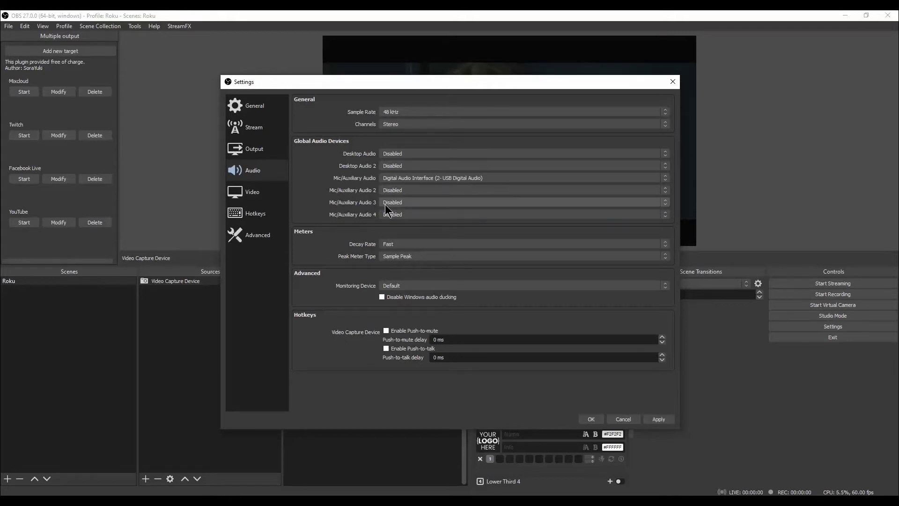
{"action": "left_click", "coordinate": [658, 419]}
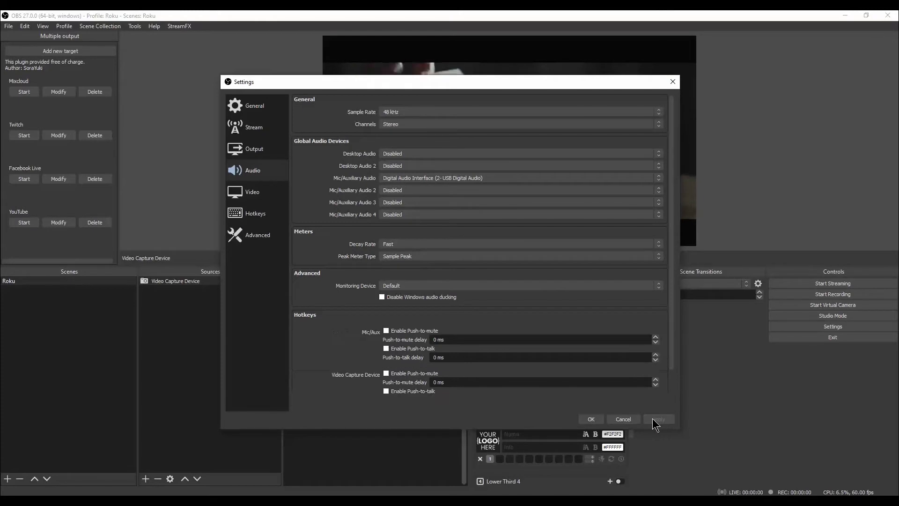
{"action": "left_click", "coordinate": [590, 419]}
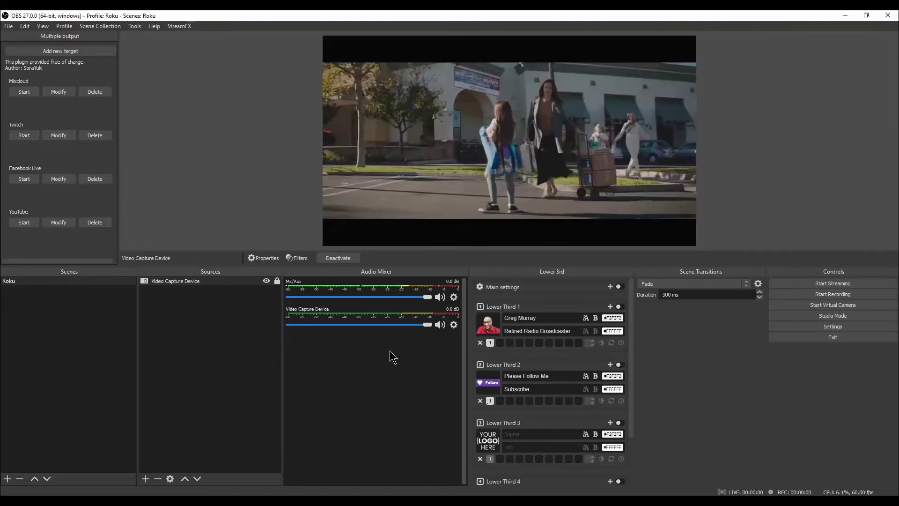
- Set Mic/Aux audio monitoring to Monitor and Output in Advanced Audio Properties
{"action": "left_click", "coordinate": [453, 298]}
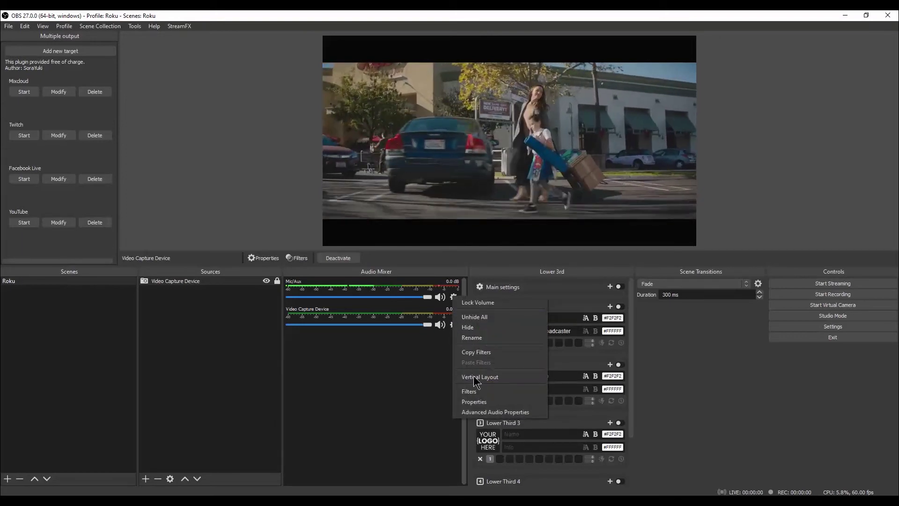
{"action": "left_click", "coordinate": [469, 413]}
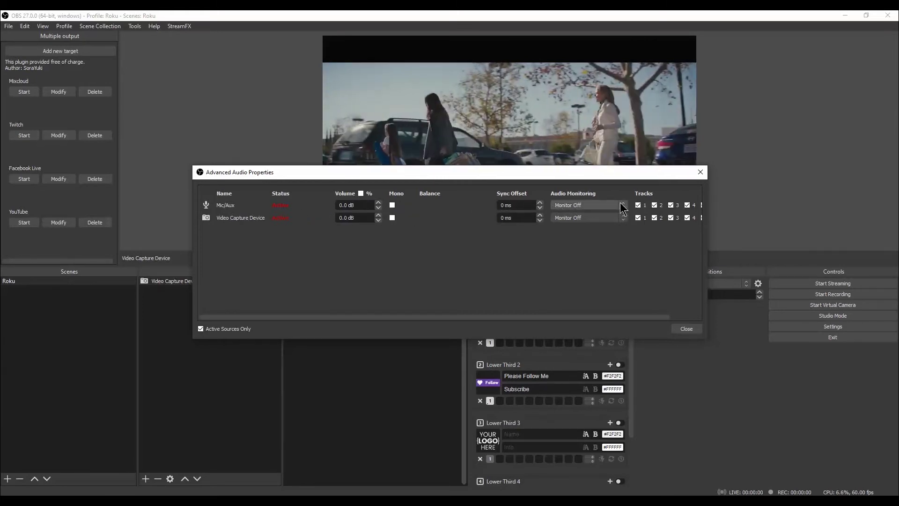
{"action": "left_click", "coordinate": [576, 206]}
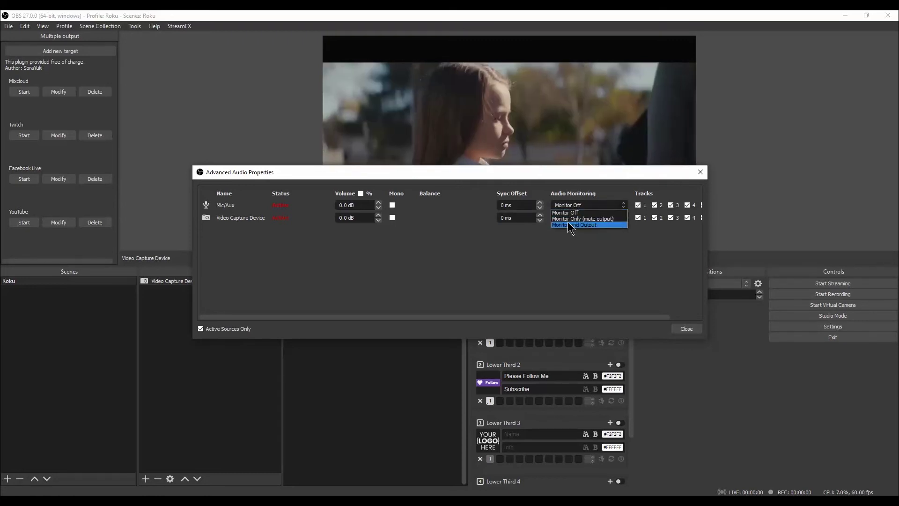
{"action": "left_click", "coordinate": [568, 226]}
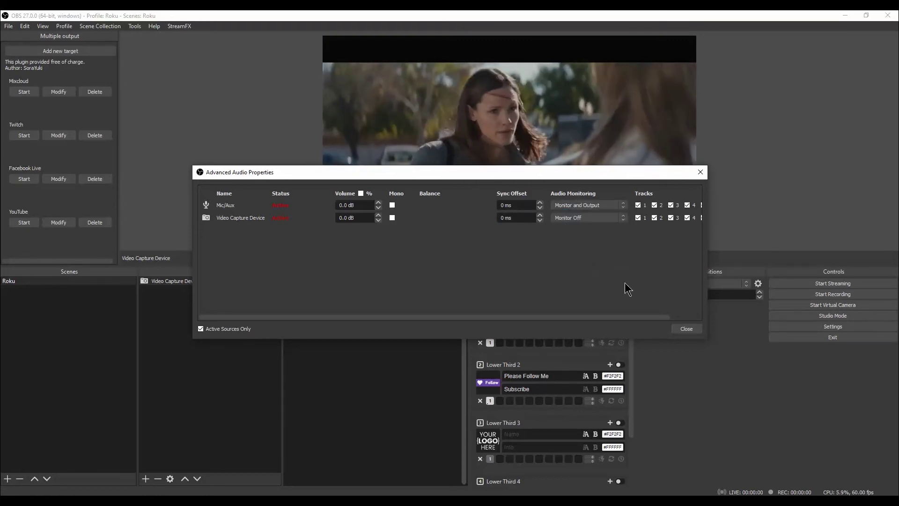
{"action": "left_click", "coordinate": [686, 329]}
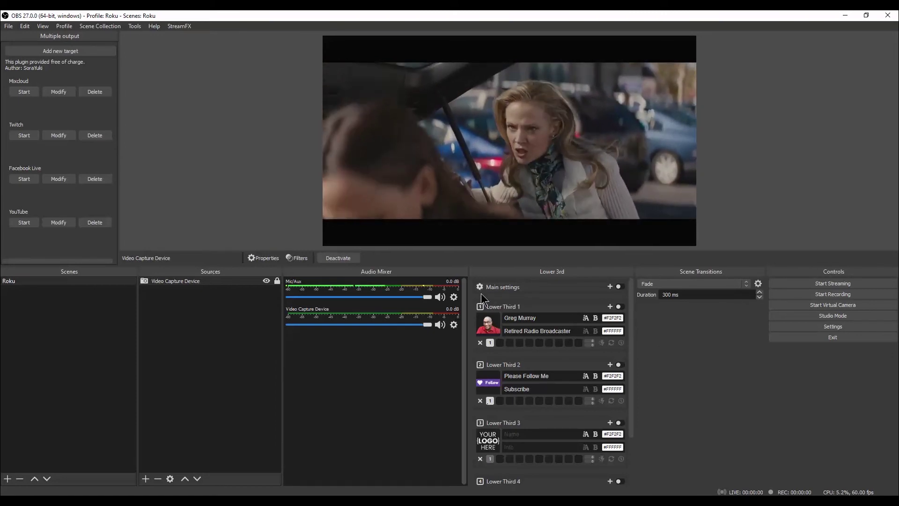
- Give Mic/Aux a 3000 ms sync offset in Advanced Audio Properties
{"action": "left_click", "coordinate": [454, 298]}
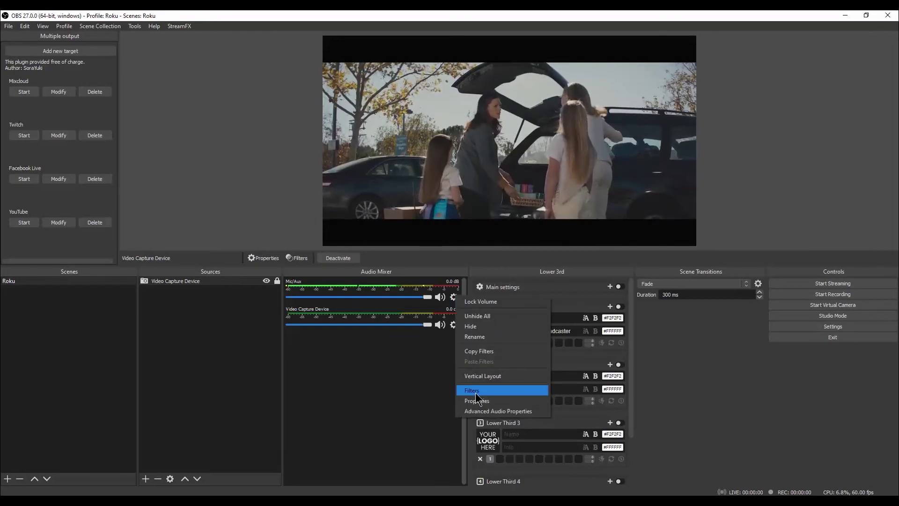
{"action": "left_click", "coordinate": [479, 412]}
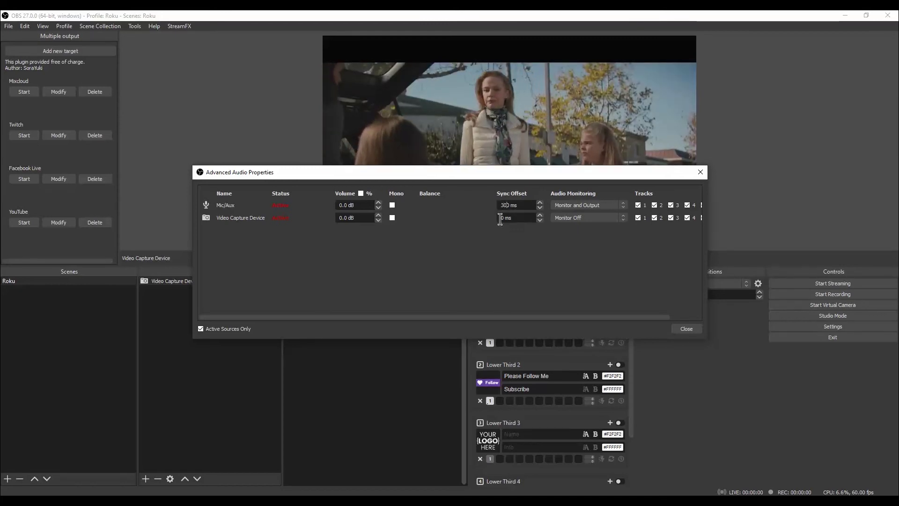
{"action": "type", "text": "0"}
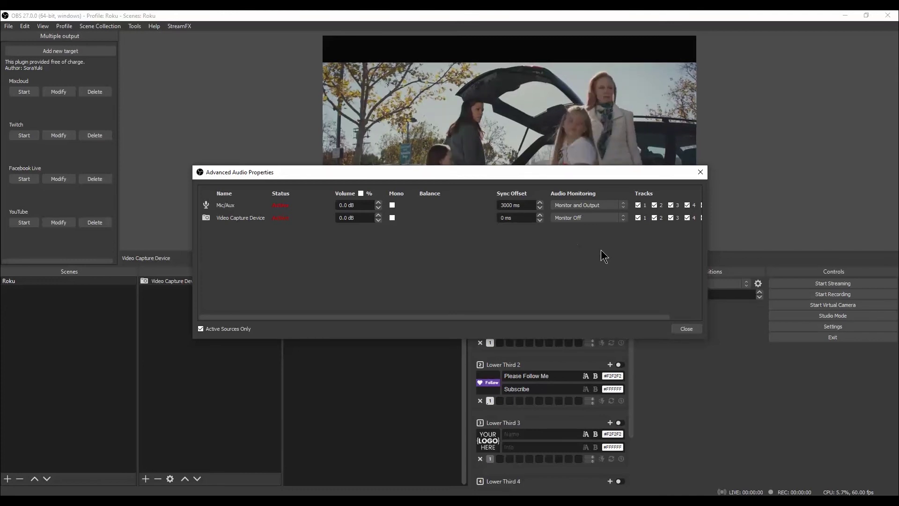
{"action": "left_click", "coordinate": [684, 331]}
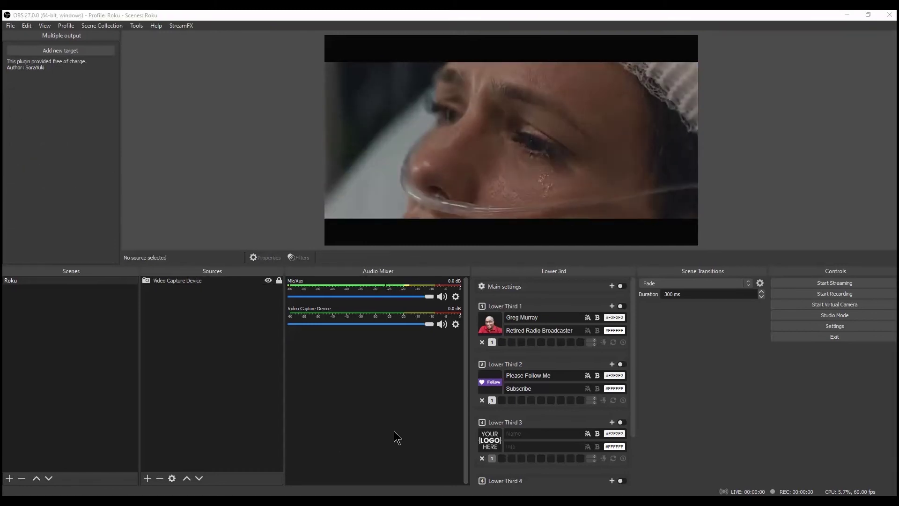
- Send the preview to a fullscreen projector on the DELL monitor
{"action": "right_click", "coordinate": [515, 130]}
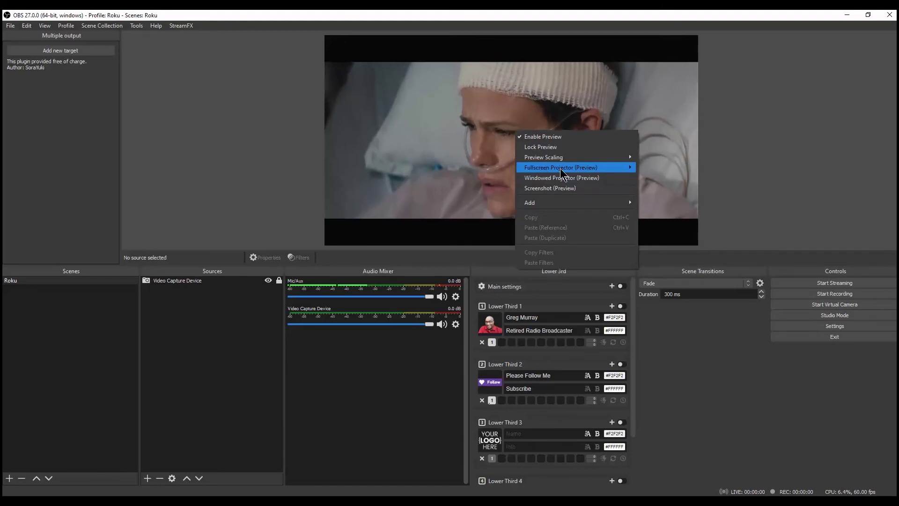
{"action": "mouse_move", "coordinate": [560, 168]}
{"action": "left_click", "coordinate": [663, 167]}
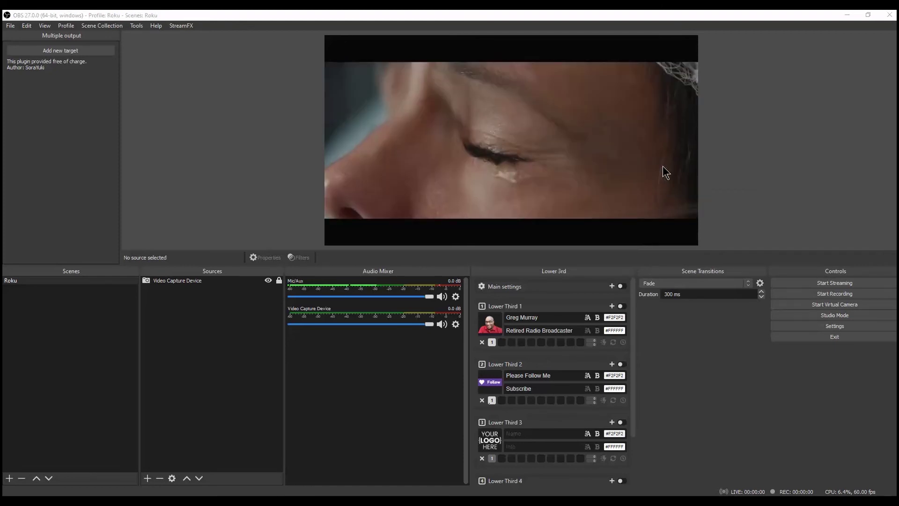